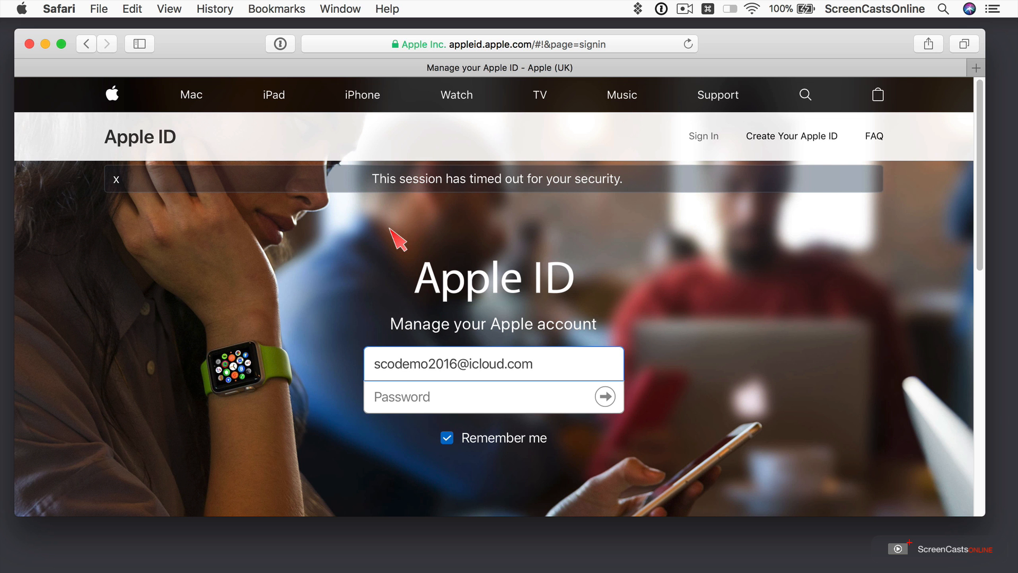
- Sign in to the Apple ID page with the account password and the two-factor verification code
click(420, 399)
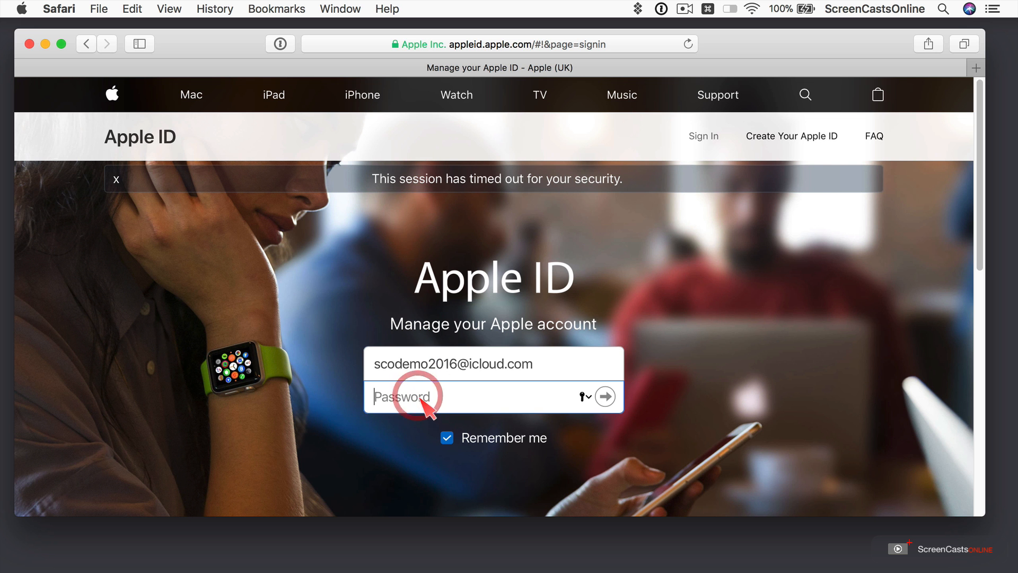
key(Return)
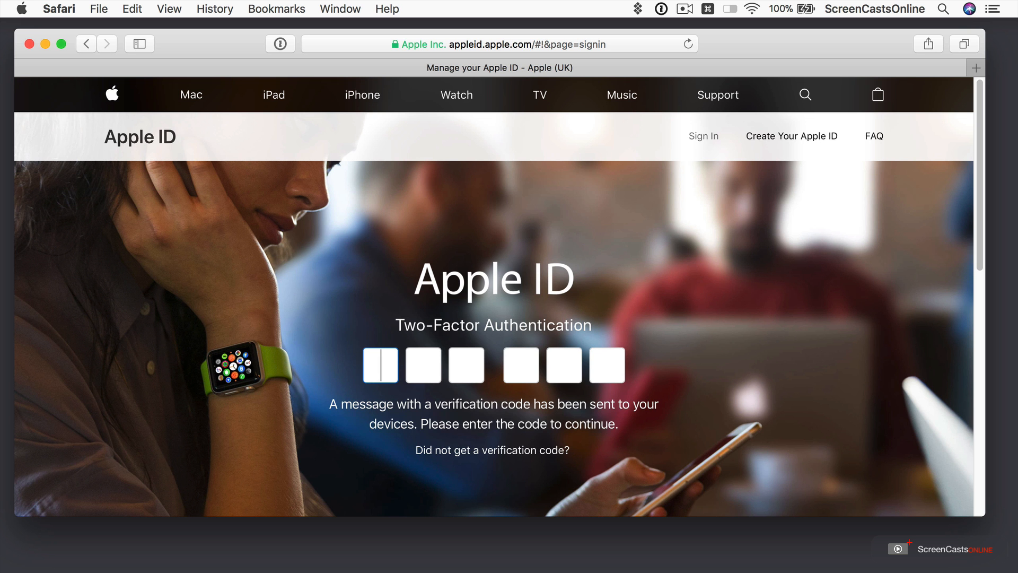
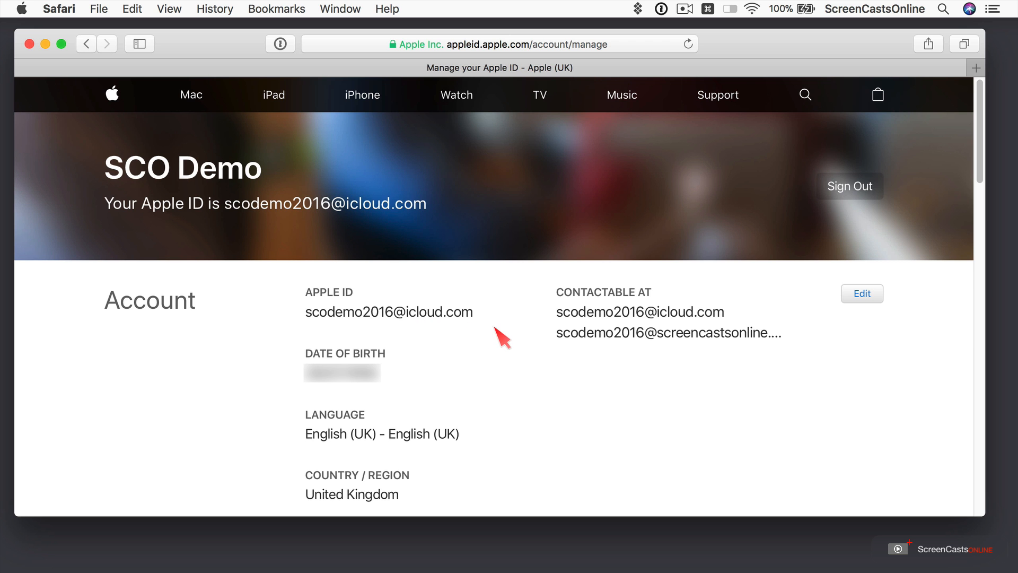
- Open the account details for editing, review the fields and contact-information options, and leave editing without changes
click(866, 296)
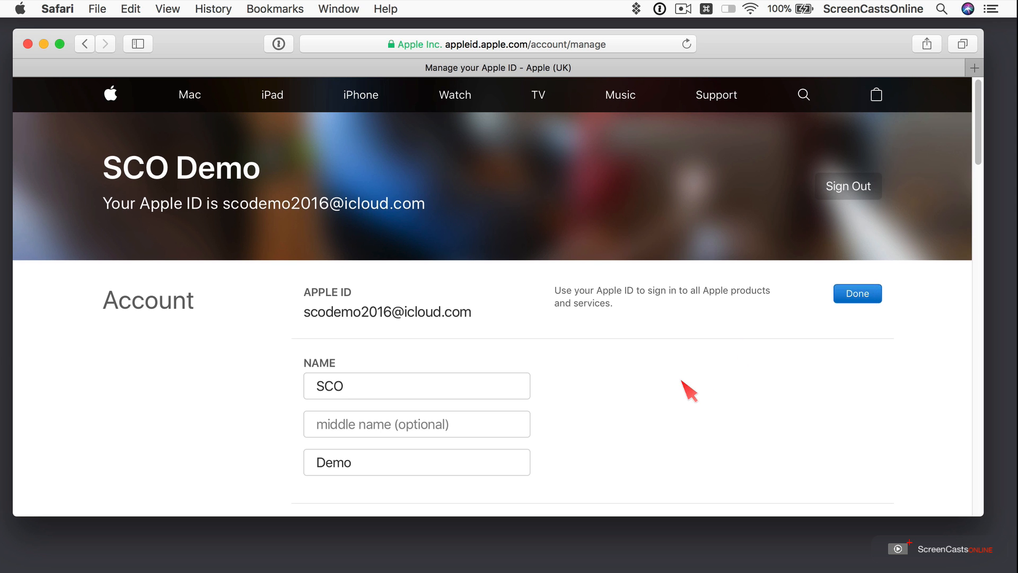
scroll(684, 387, down, 5)
scroll(684, 388, down, 3)
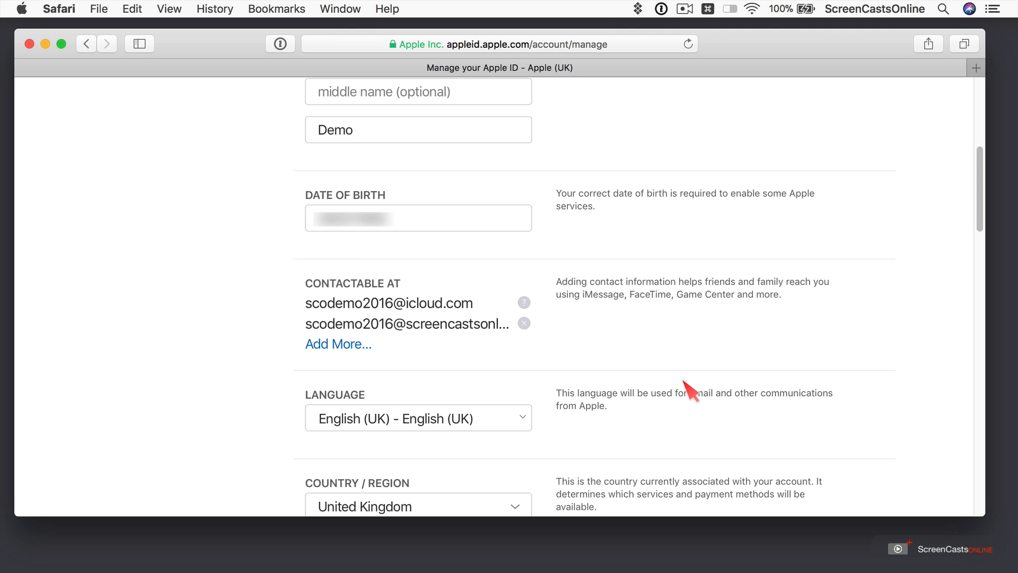
scroll(684, 382, down, 3)
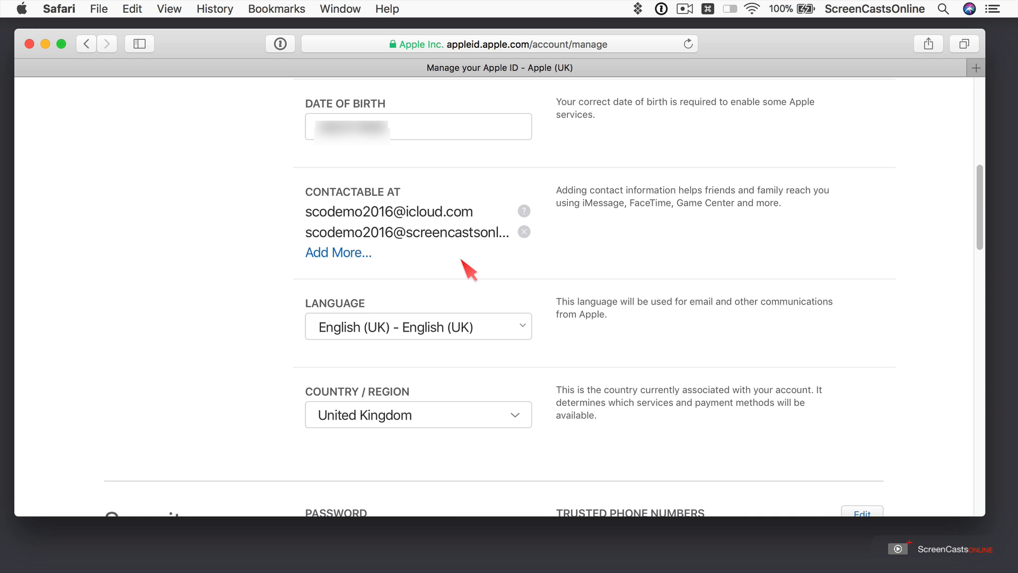
click(346, 254)
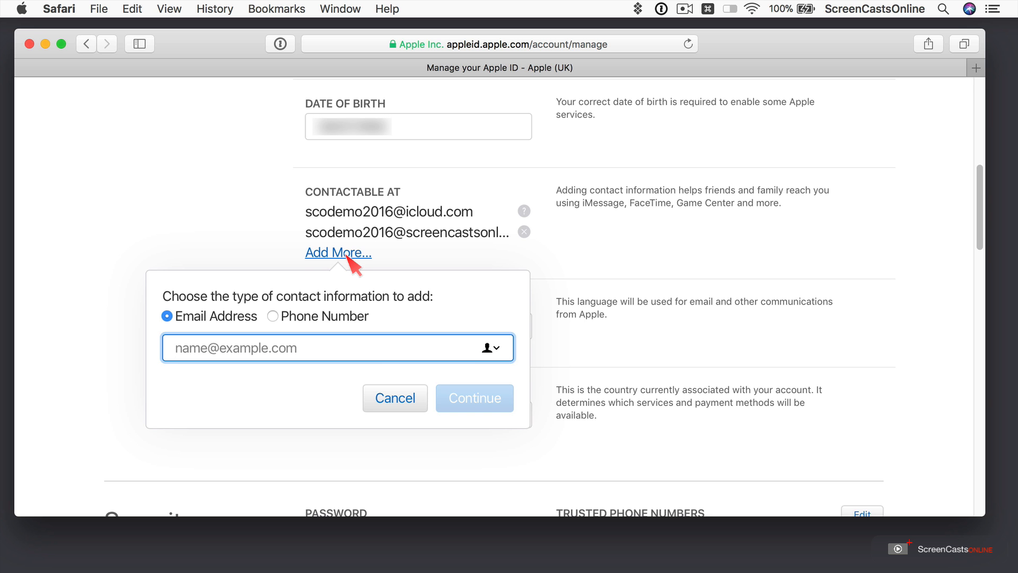
click(409, 398)
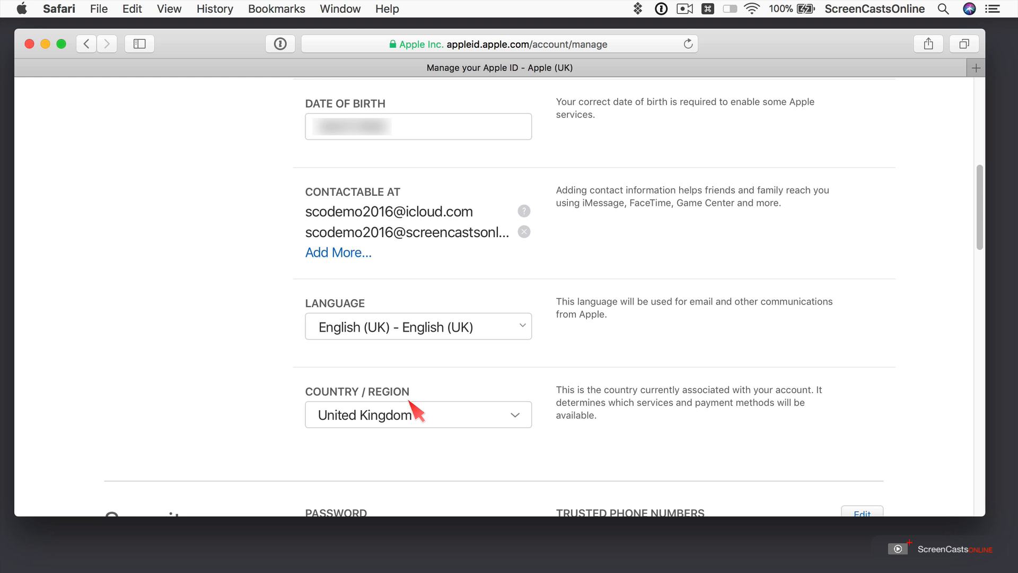
scroll(451, 381, down, 2)
scroll(453, 388, up, 10)
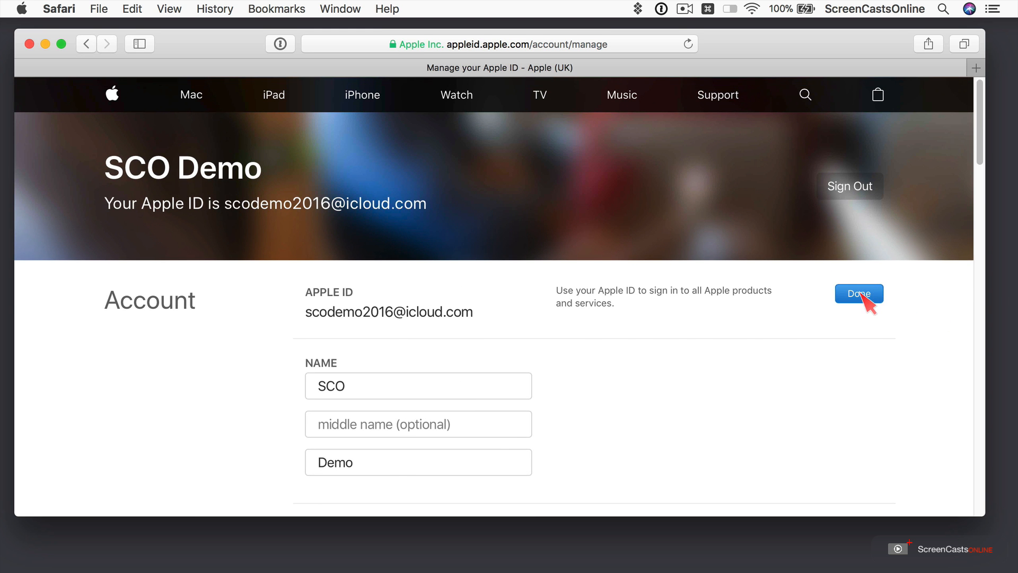
click(860, 294)
- Start a password change, entering the current password and the new password twice
scroll(795, 379, down, 5)
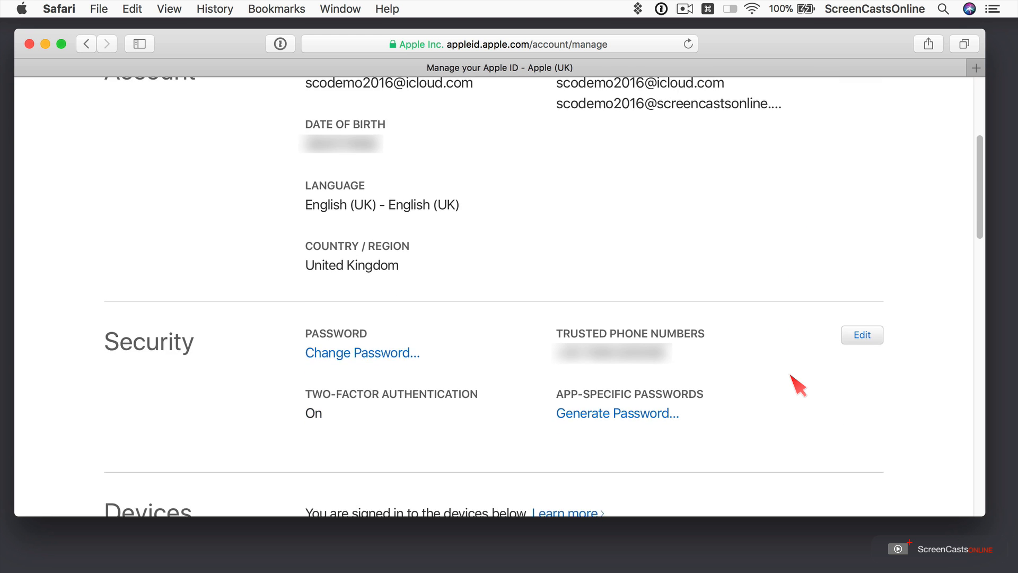
scroll(798, 386, down, 3)
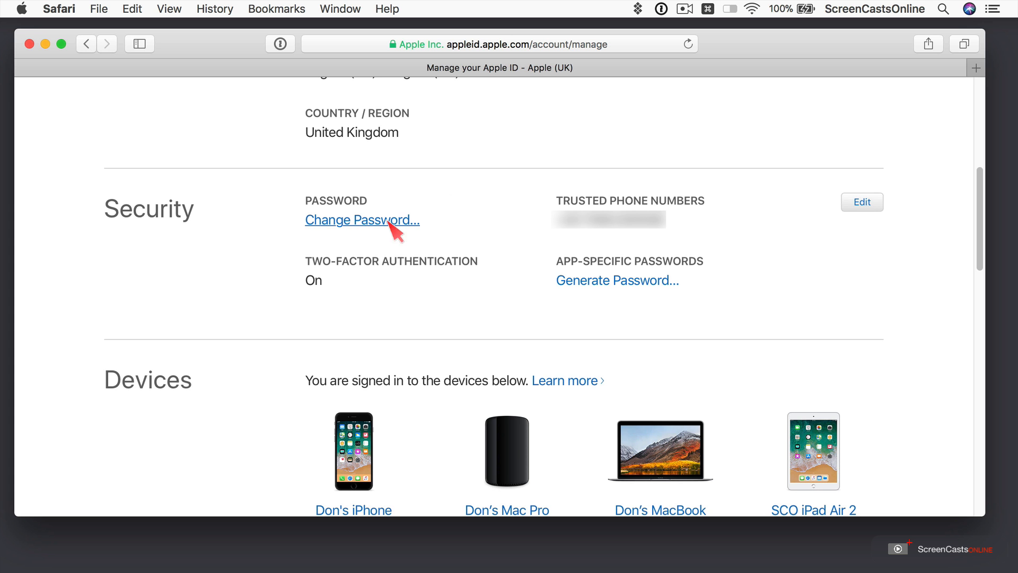
click(369, 223)
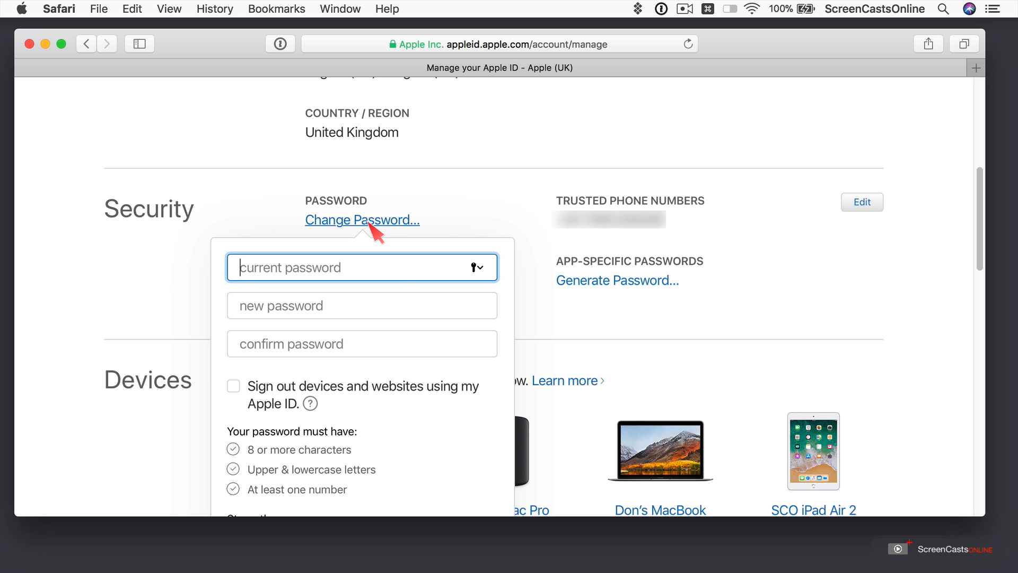
text(•••••)
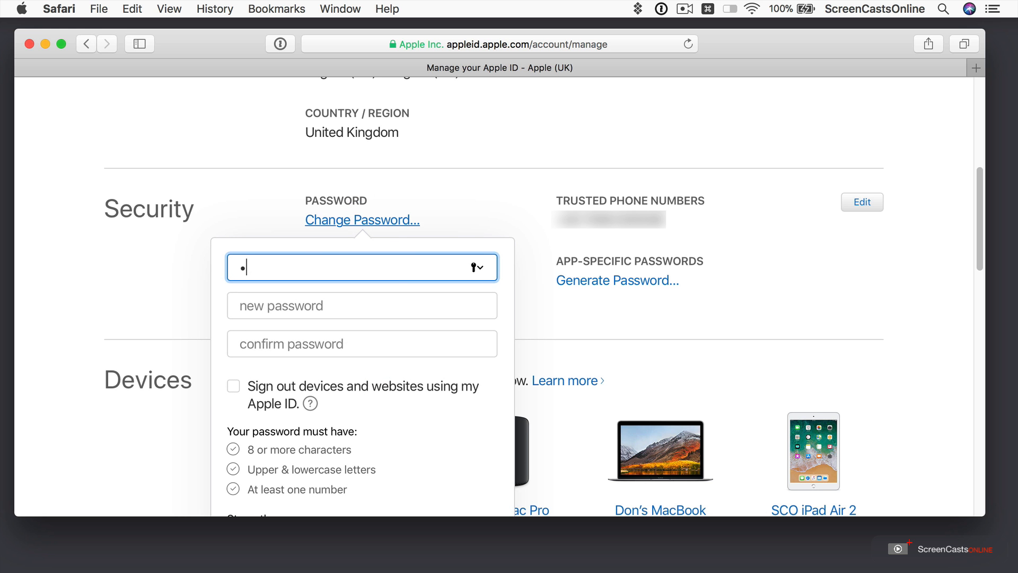
text(••••••)
click(283, 306)
text(•••••••••••)
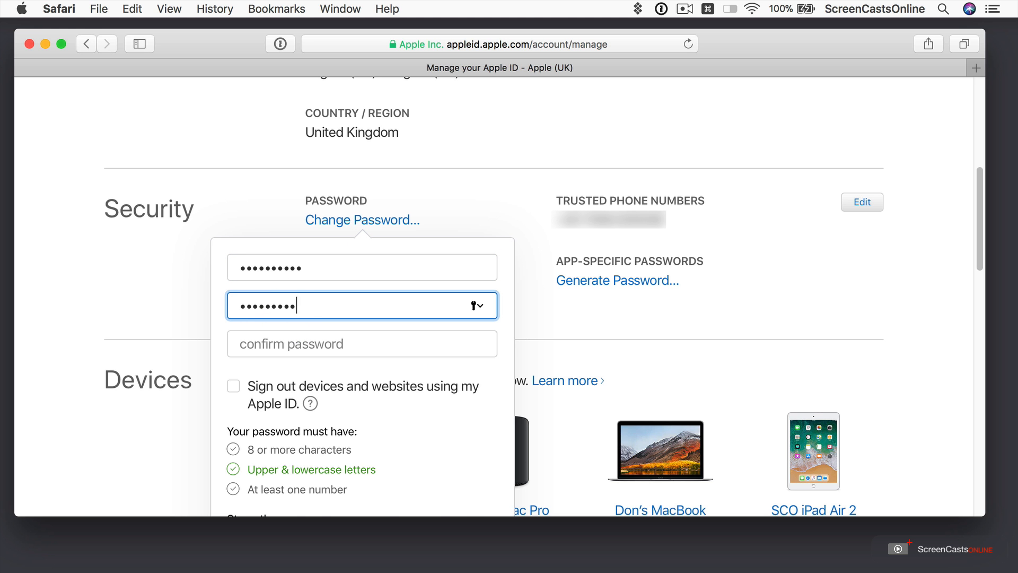
key(Tab)
text(•••••••••••)
- Enable signing out devices and websites using the Apple ID and submit the password change
scroll(344, 405, down, 5)
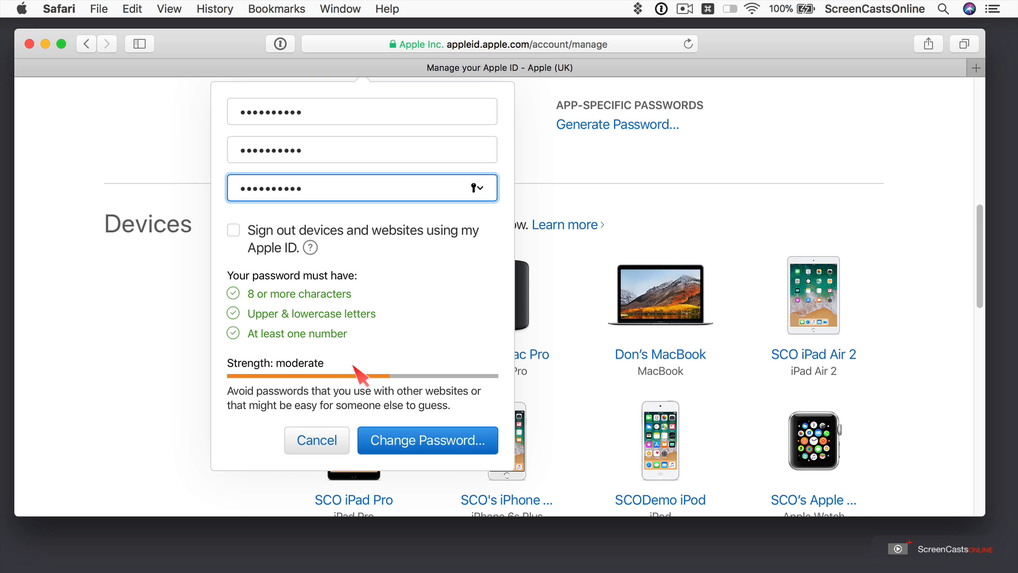
click(234, 230)
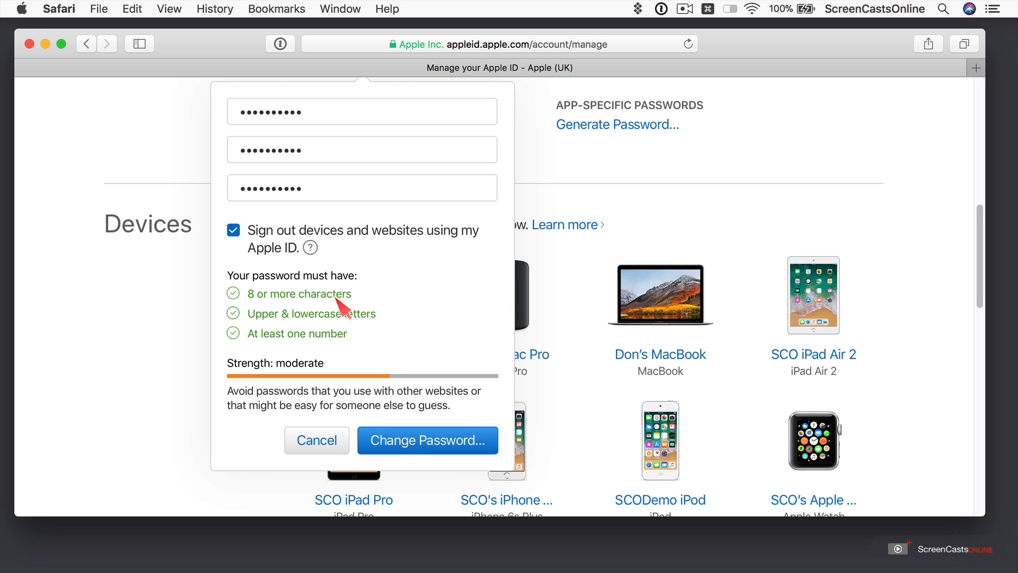
click(419, 439)
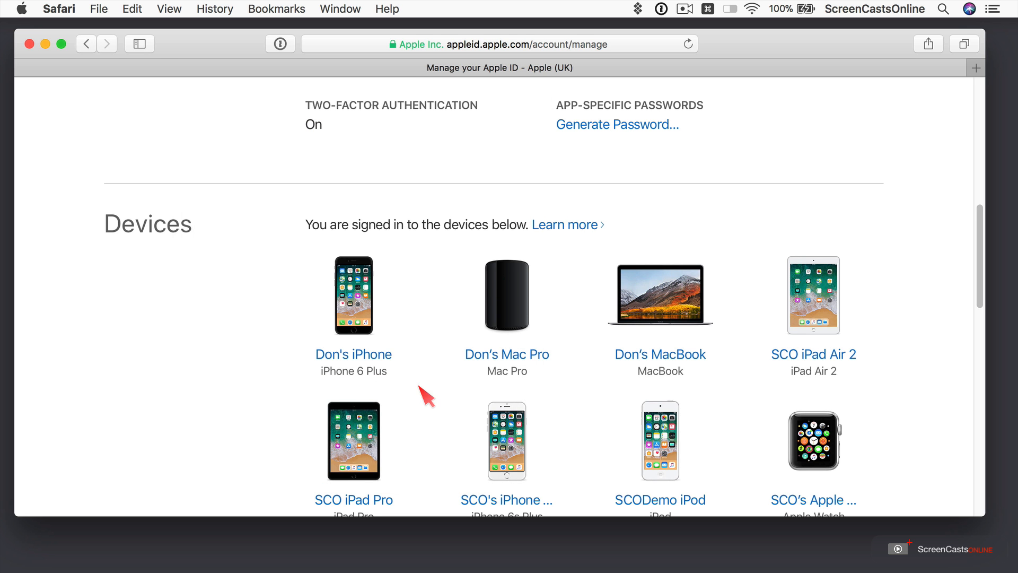
- Open iCloud preferences from the connection alert and sign in again with the updated Apple ID password
scroll(419, 328, up, 5)
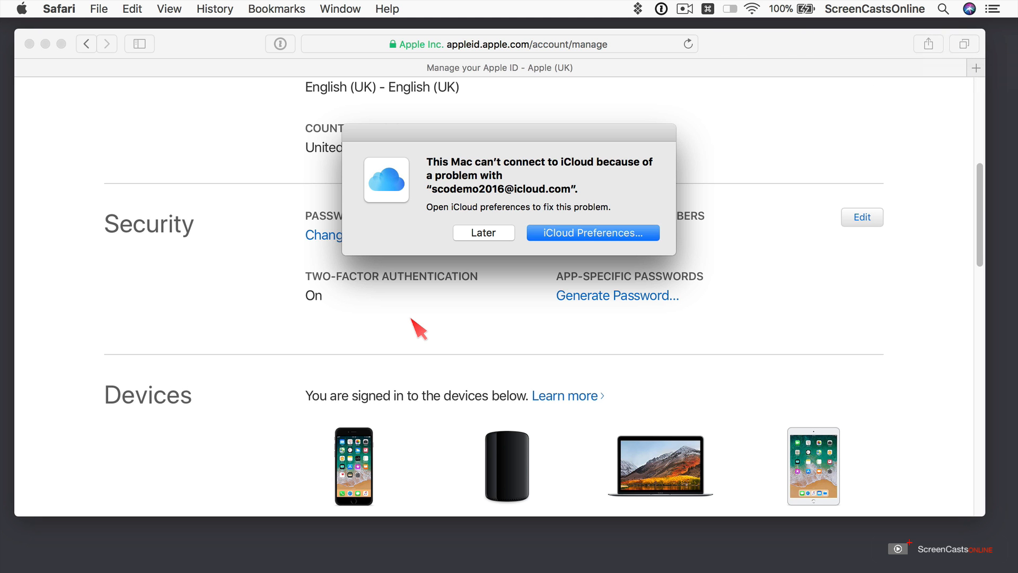
click(604, 233)
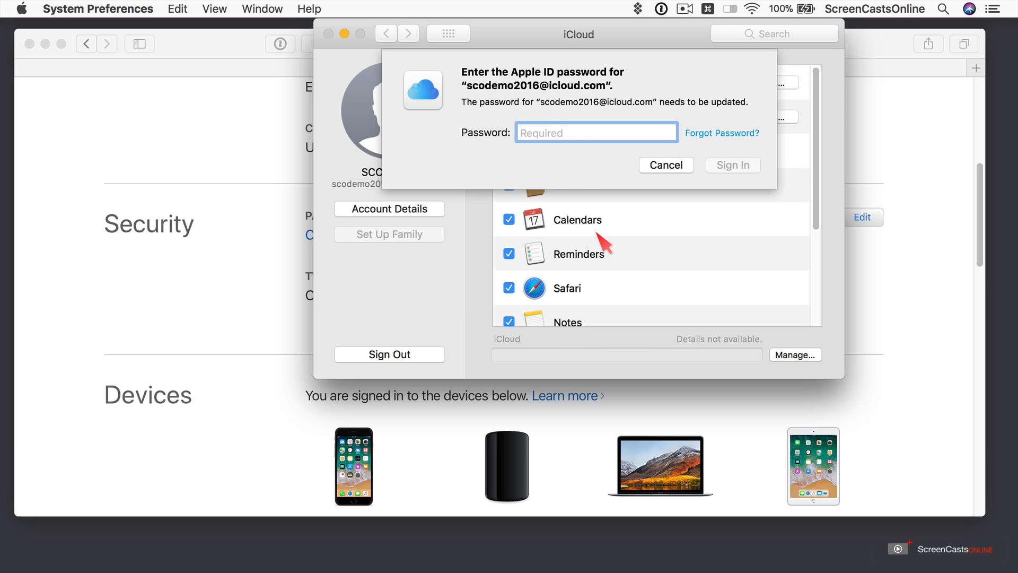
text(•••••••••••)
click(745, 166)
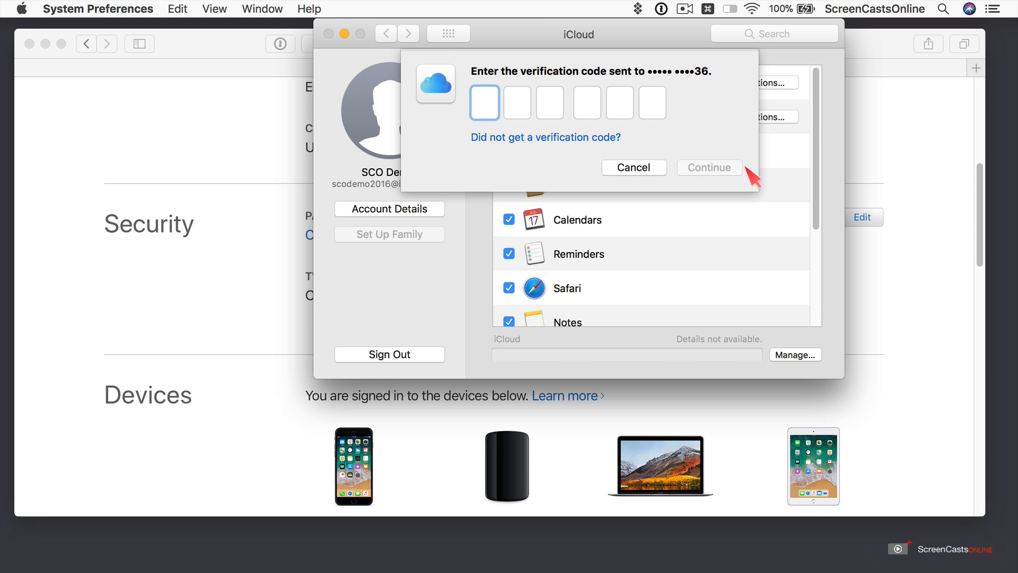
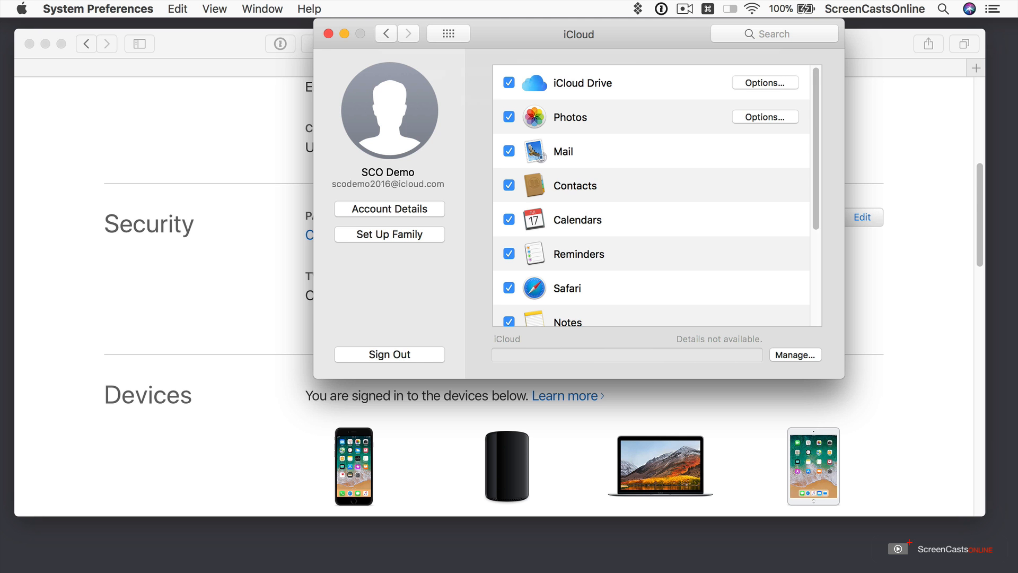
- Enter the six-digit verification code for iCloud and close the iCloud preferences window
click(328, 34)
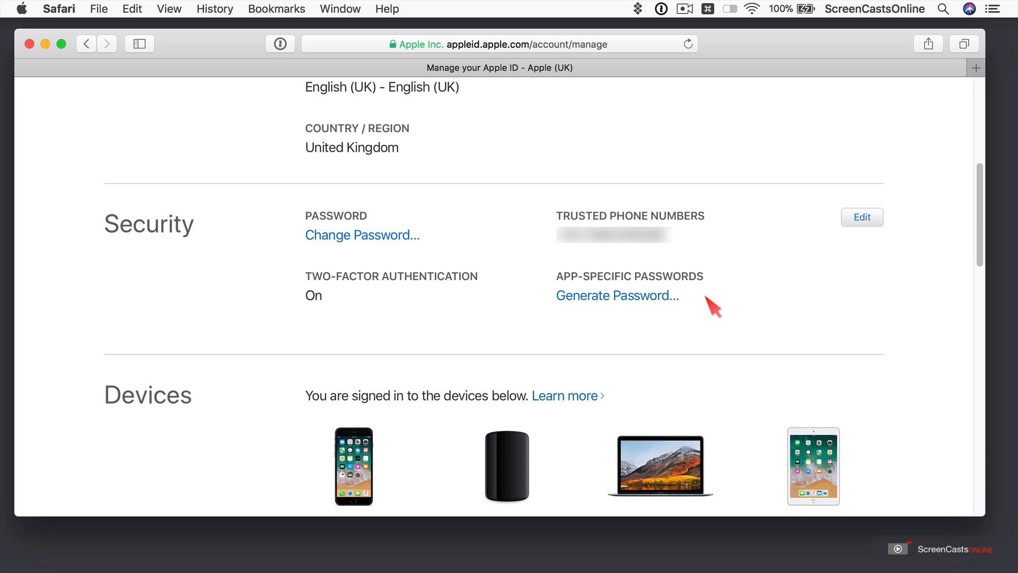
- Generate an app-specific password labelled "Fantastical for iPad"
click(640, 297)
click(533, 395)
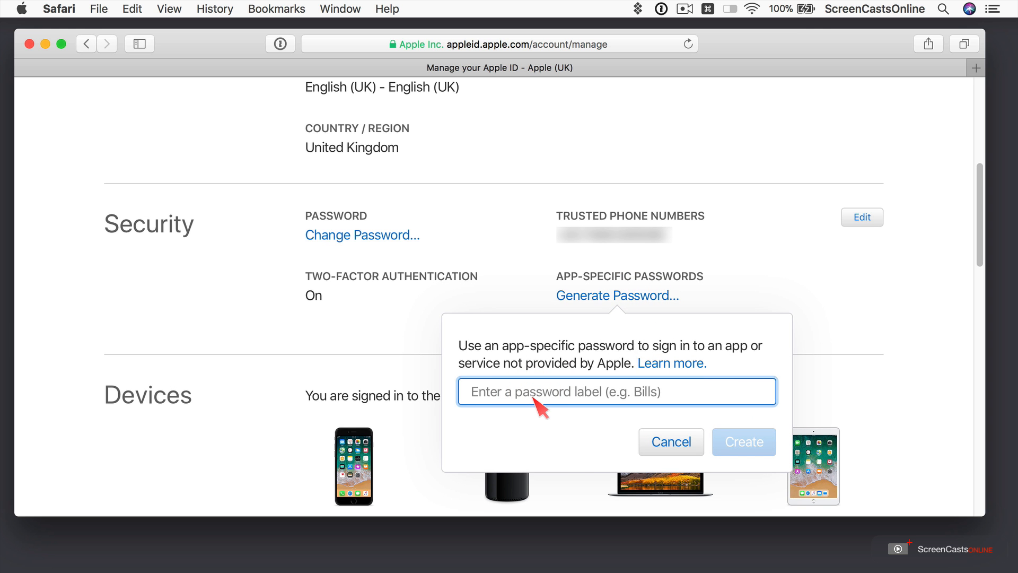
text(F)
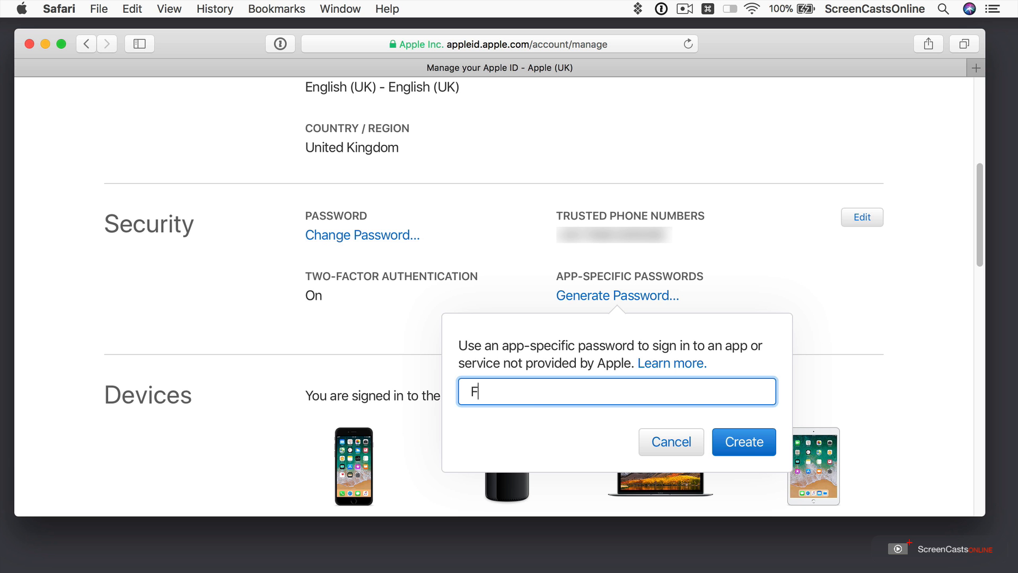
text(antastical for iPad)
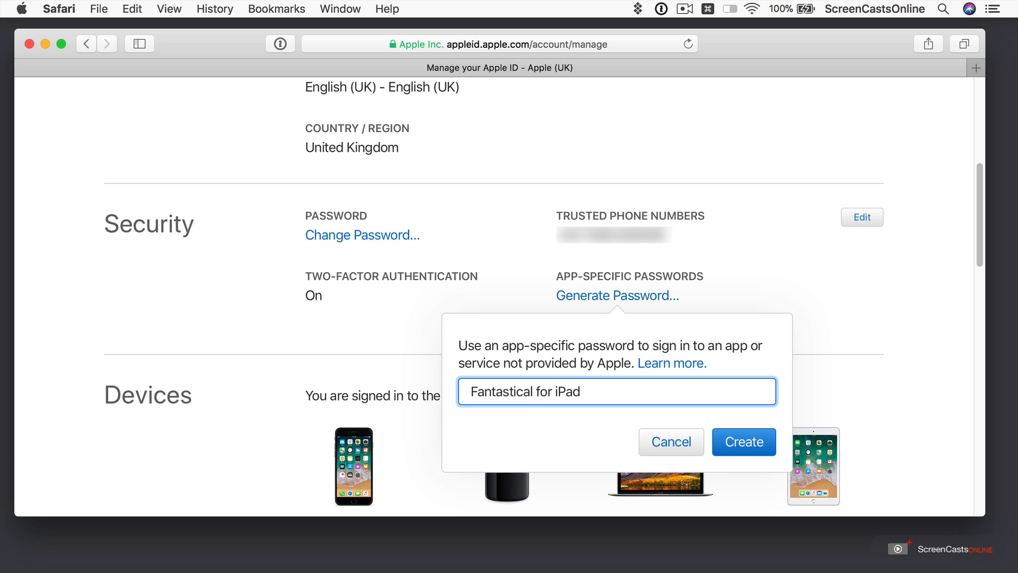
click(747, 438)
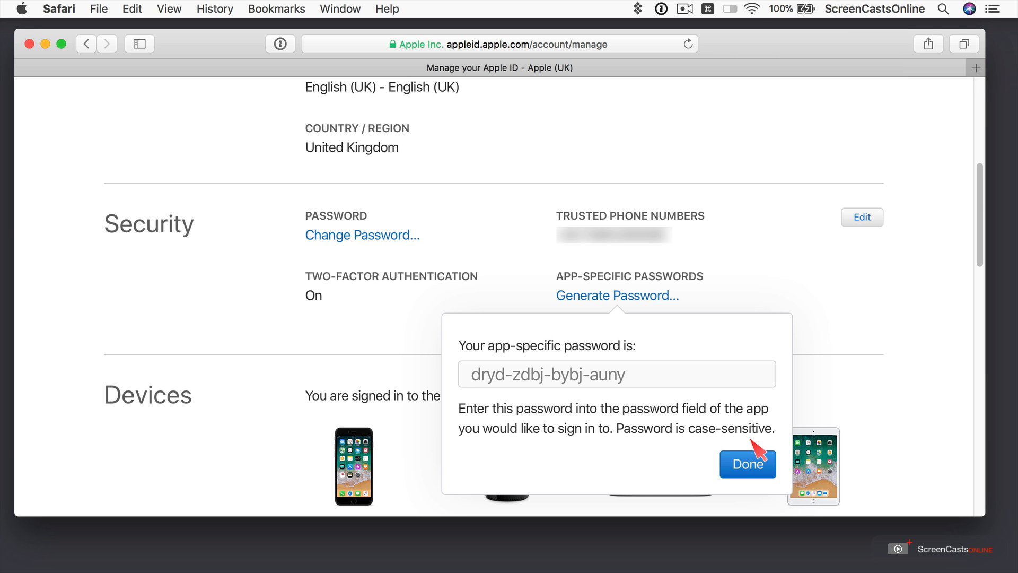
click(745, 464)
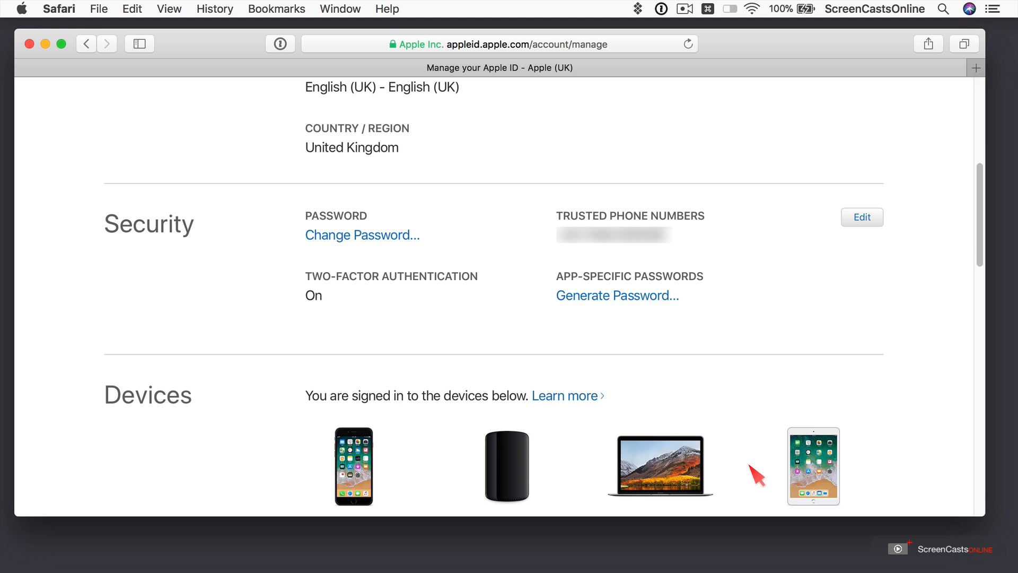
- Open the security settings for editing, view the app-specific password history, and close editing
click(866, 219)
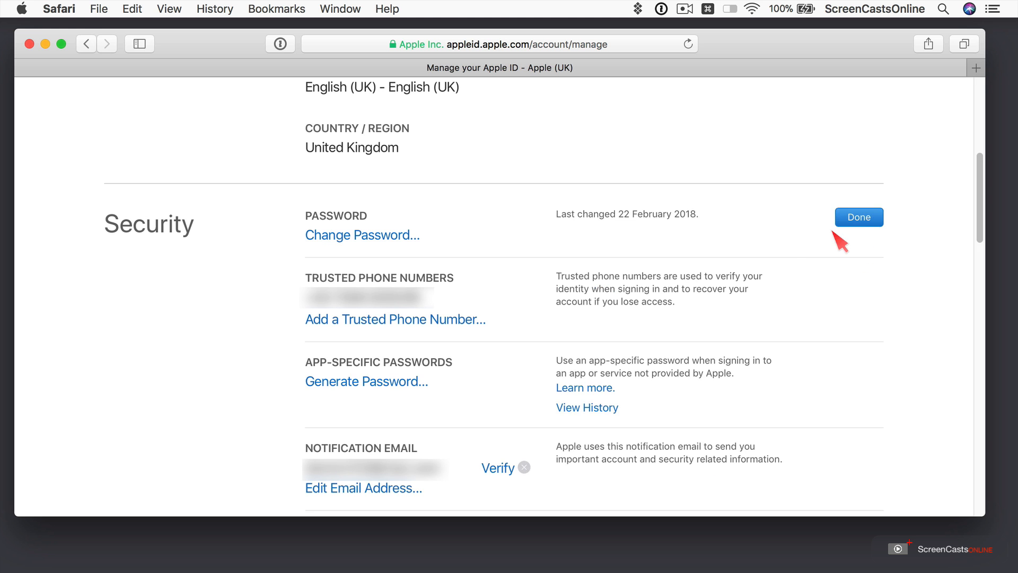
click(596, 413)
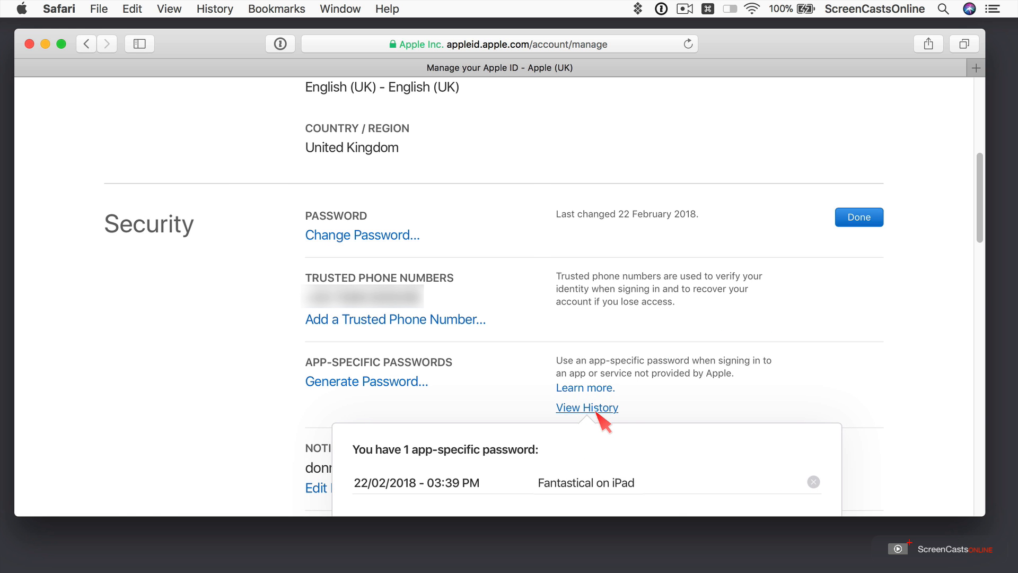
scroll(602, 418, down, 4)
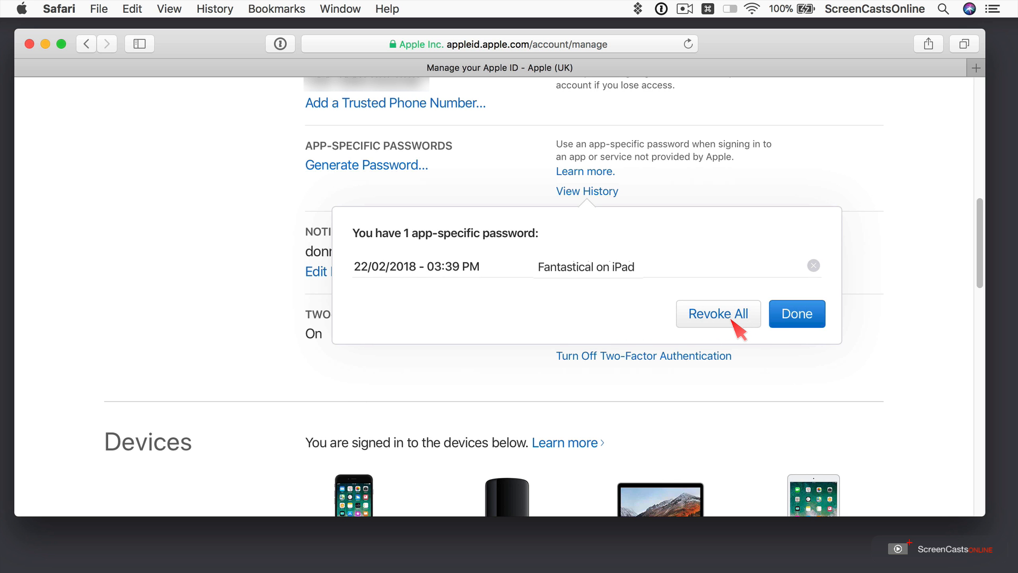
click(797, 314)
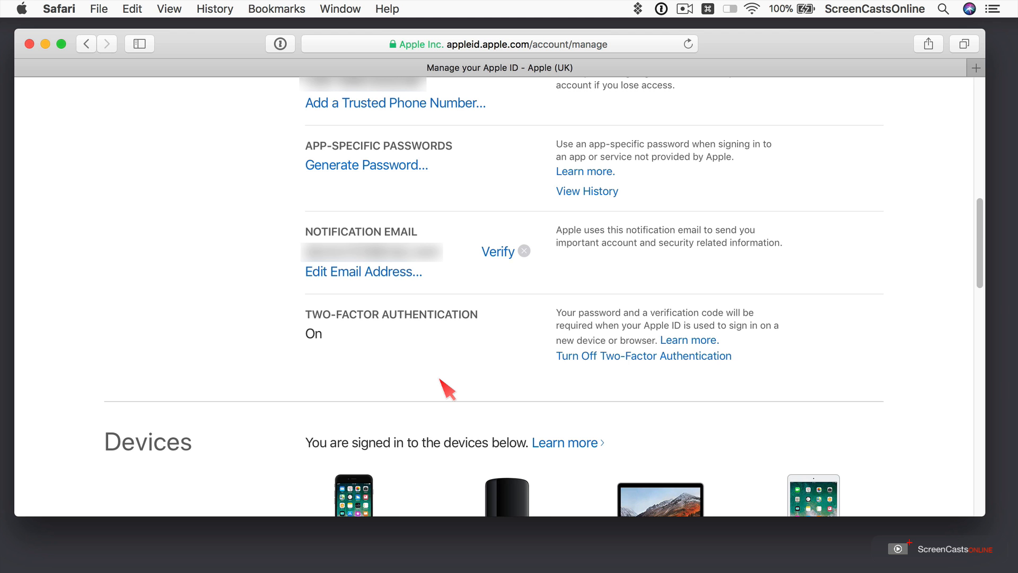
scroll(440, 379, up, 5)
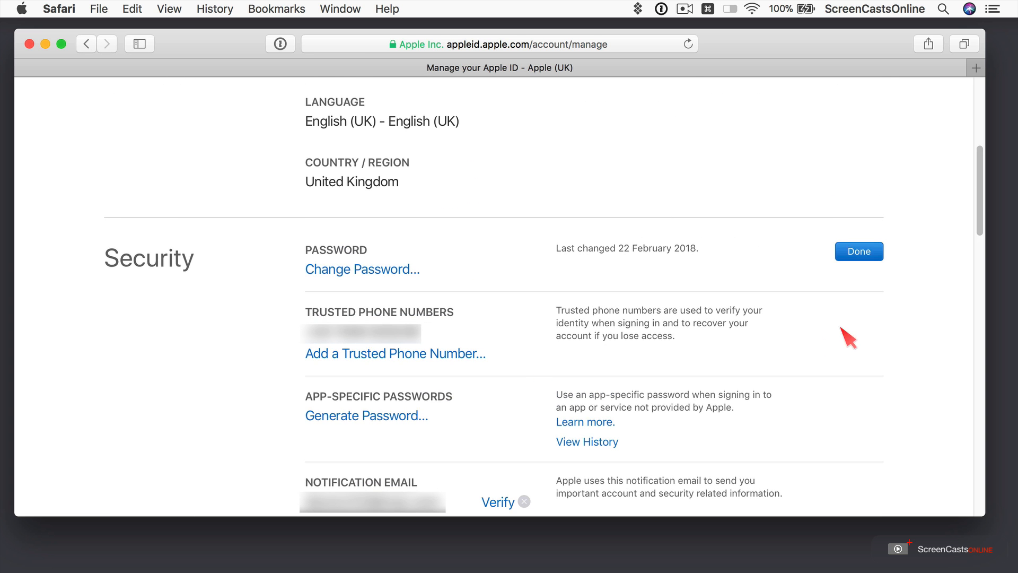
click(859, 252)
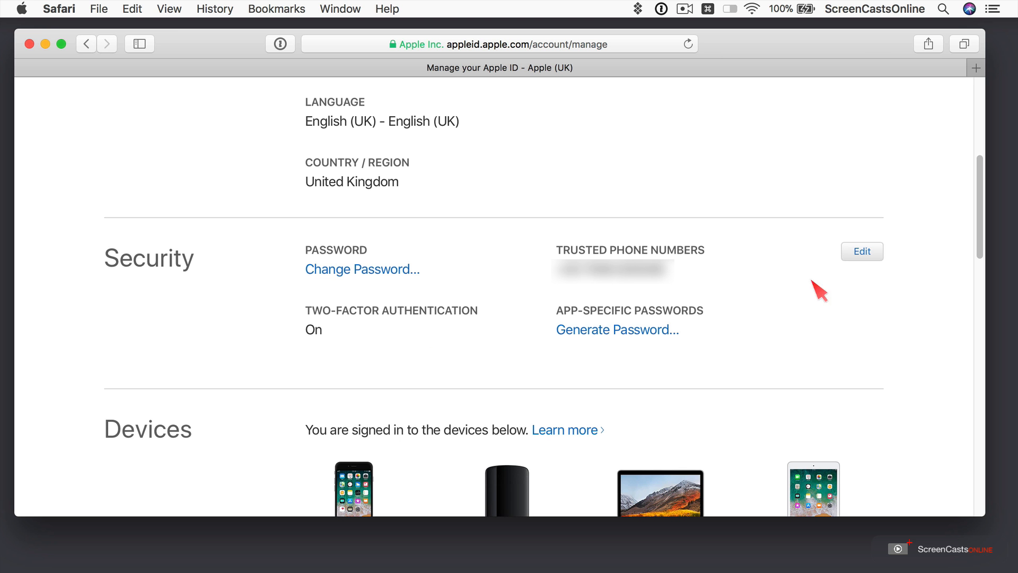
- Review the devices, payment, subscriptions and privacy sections and the Temporary Support PIN dialog without generating a PIN
scroll(798, 302, down, 5)
scroll(801, 313, down, 5)
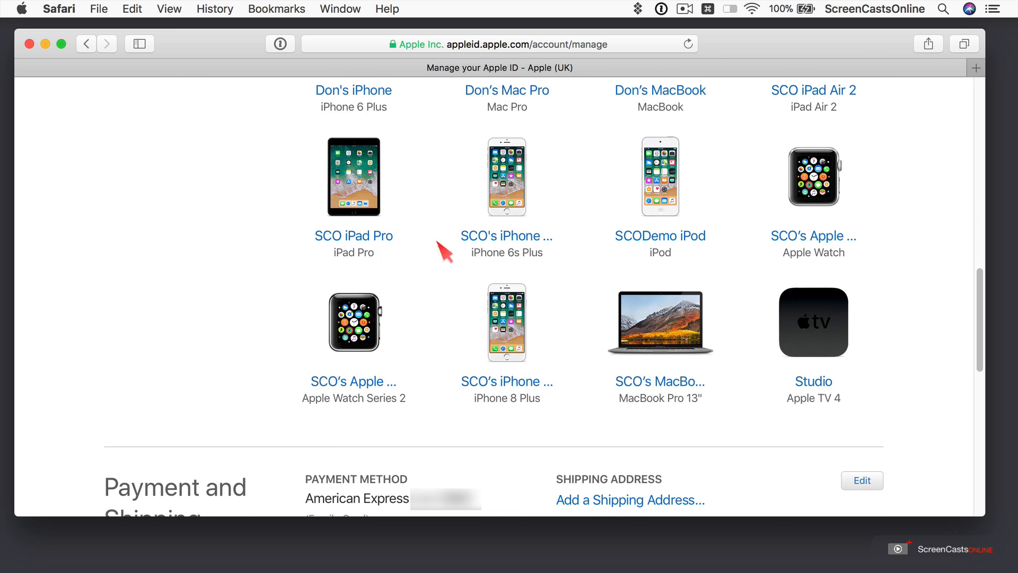
scroll(443, 249, down, 3)
scroll(443, 249, down, 4)
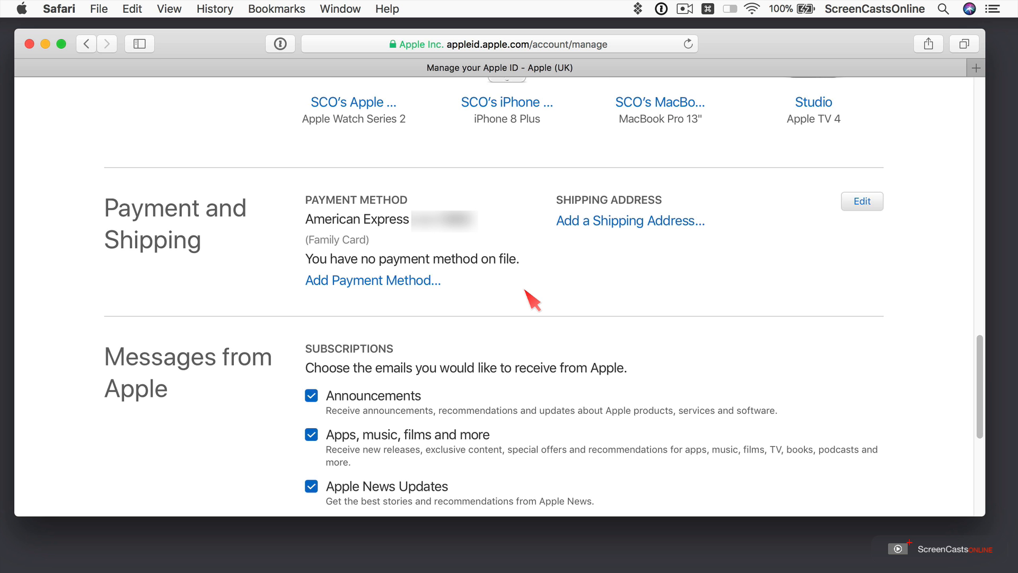
scroll(525, 290, down, 5)
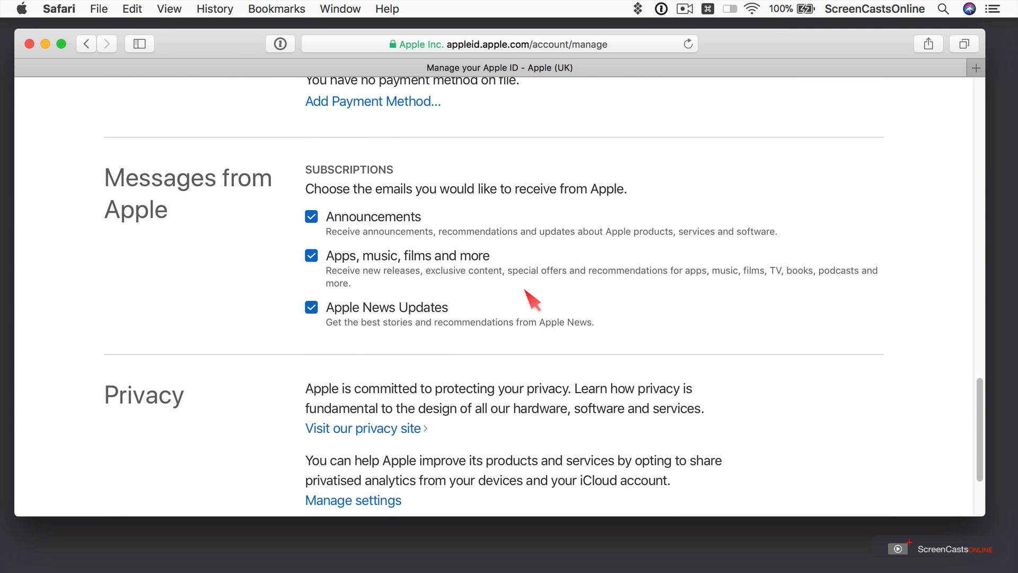
scroll(525, 291, down, 4)
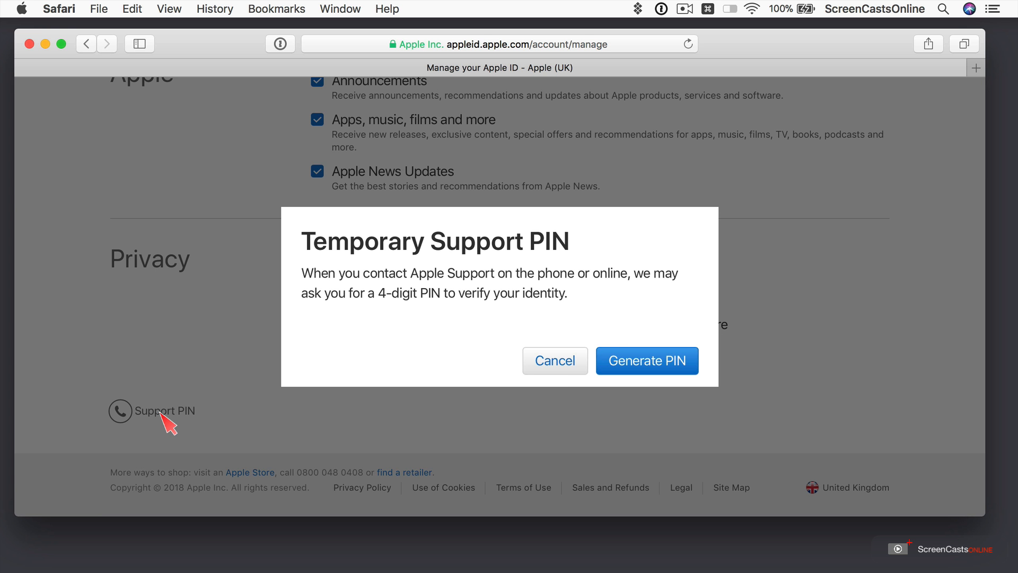
click(557, 362)
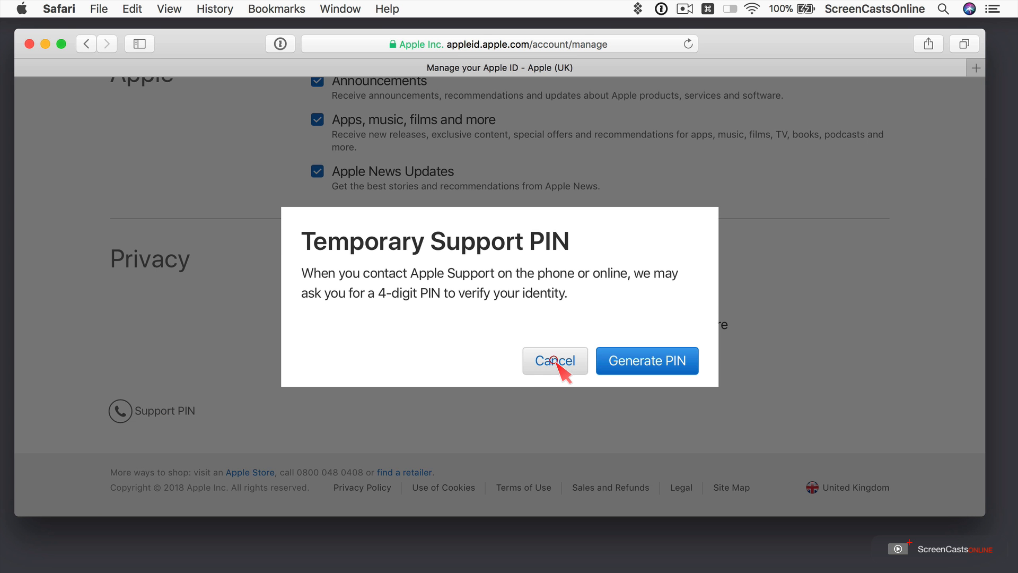
scroll(557, 364, up, 15)
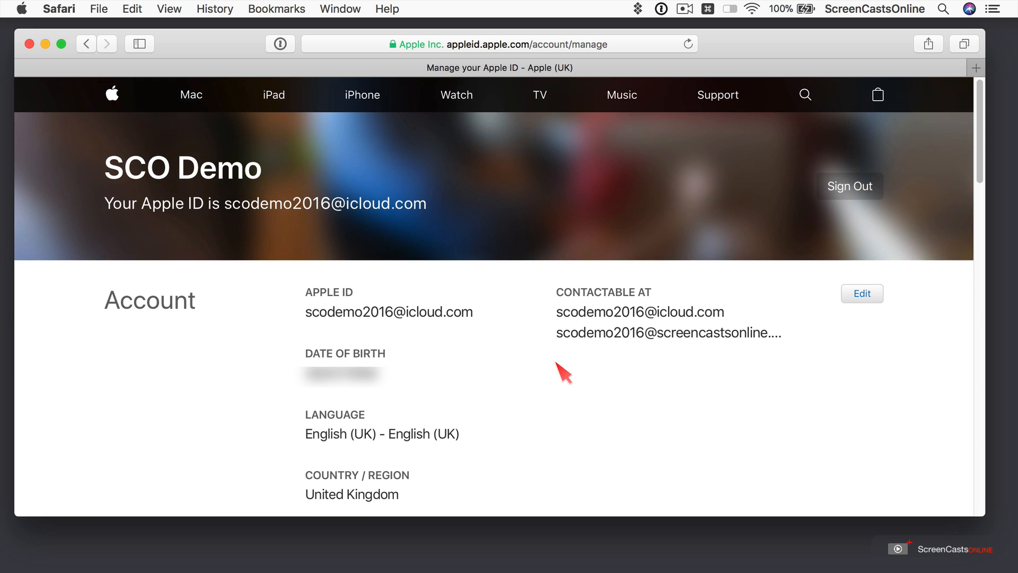